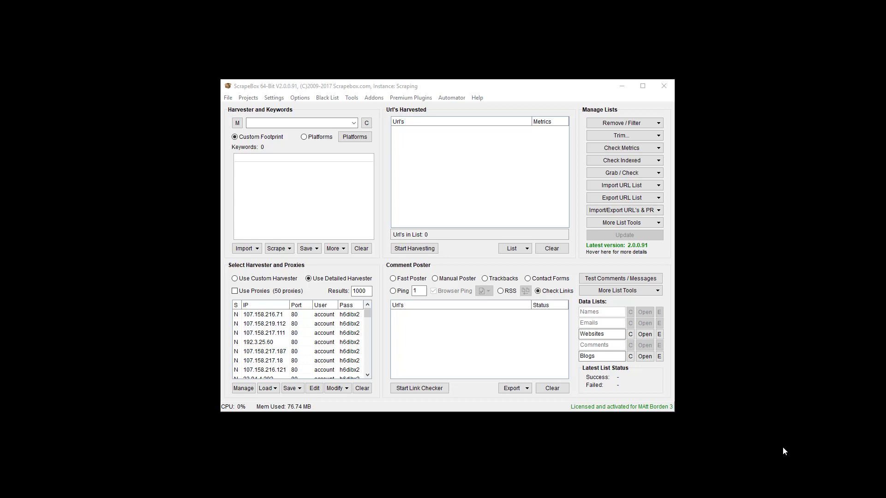
Open the Addons menu in the ScrapeBox menu bar to list the installed add-ons.
click(374, 99)
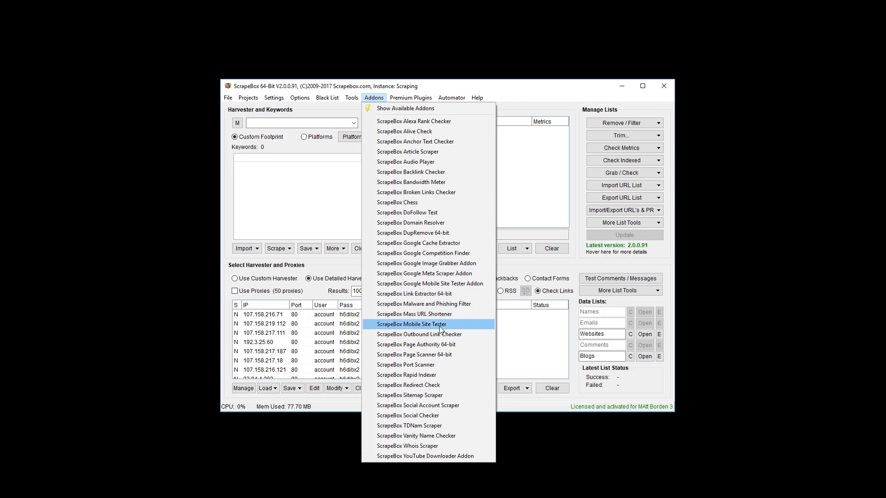
Check the Google Mobile Site Tester's details in the Show Available Addons list.
click(405, 109)
scroll(360, 216, down, 7)
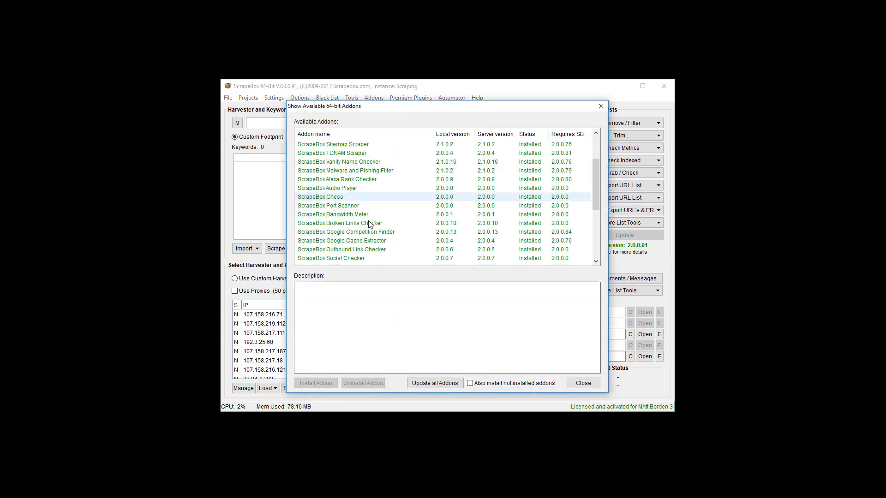
click(367, 258)
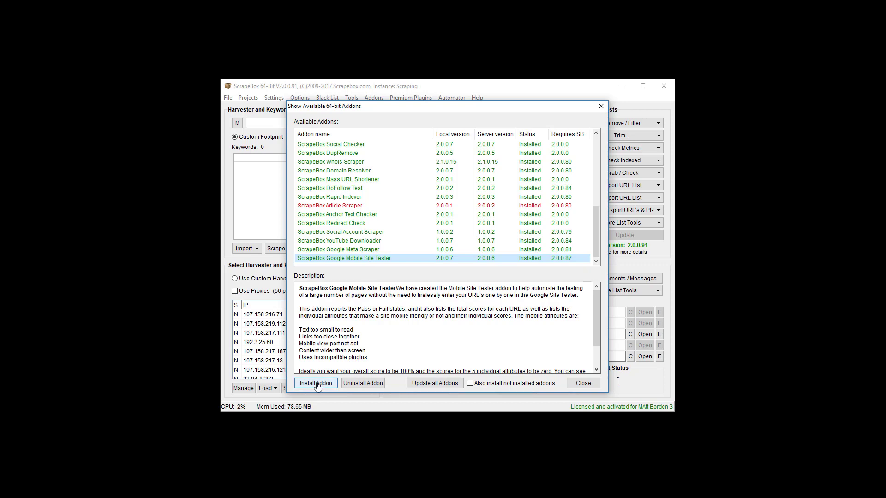
click(583, 384)
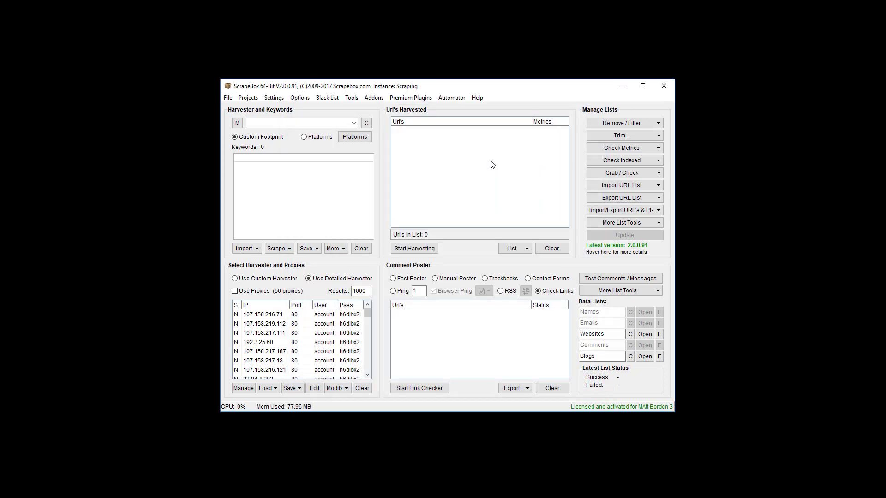
Launch the ScrapeBox Google Mobile Site Tester Addon and reposition its window.
click(374, 99)
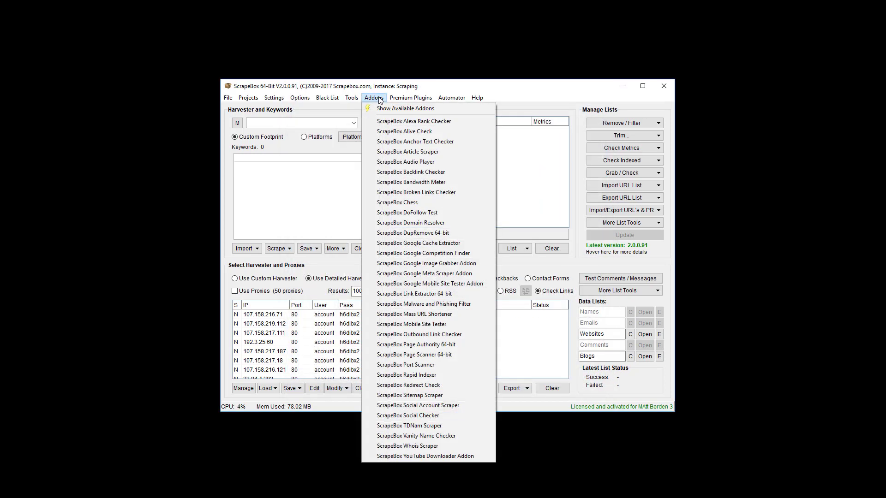
click(460, 285)
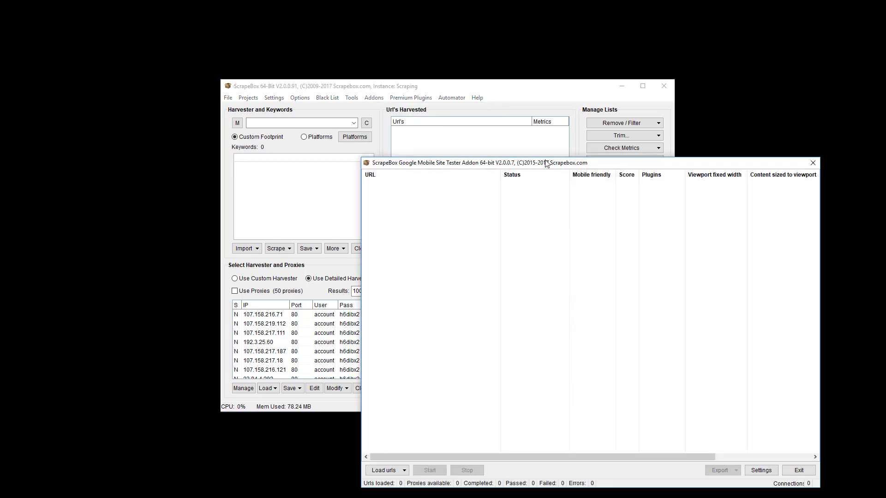
drag(545, 162, 446, 88)
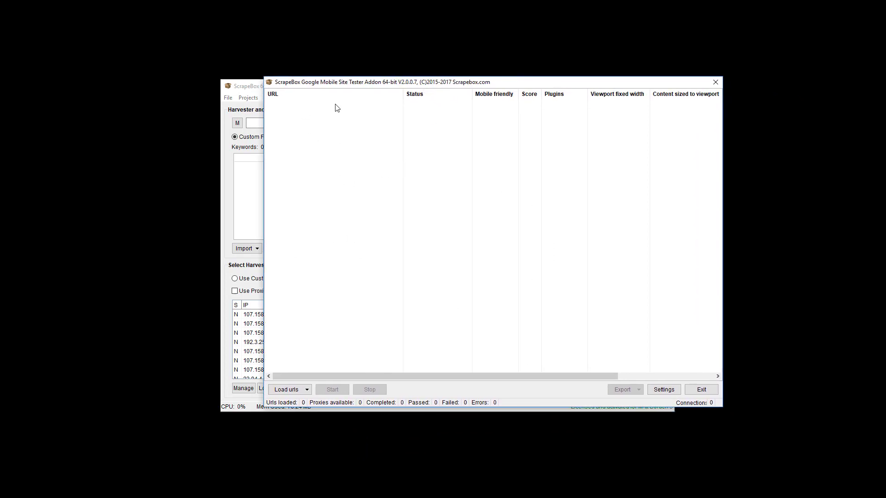
click(289, 389)
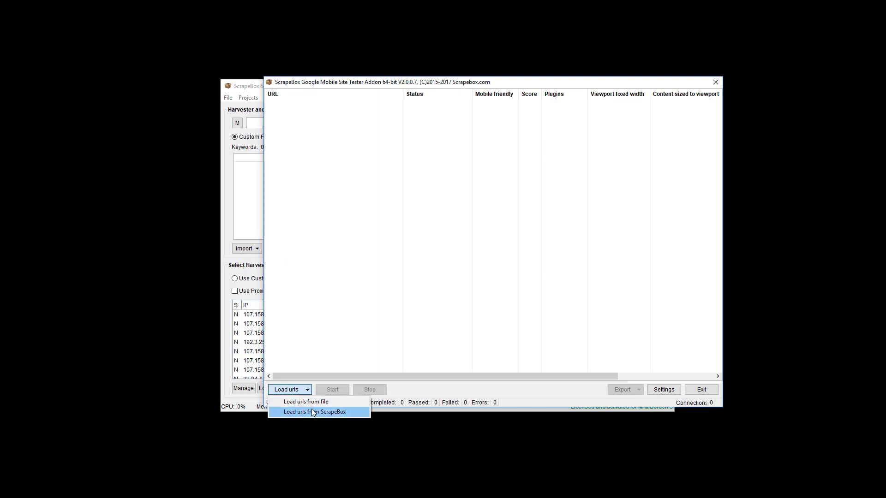
click(620, 355)
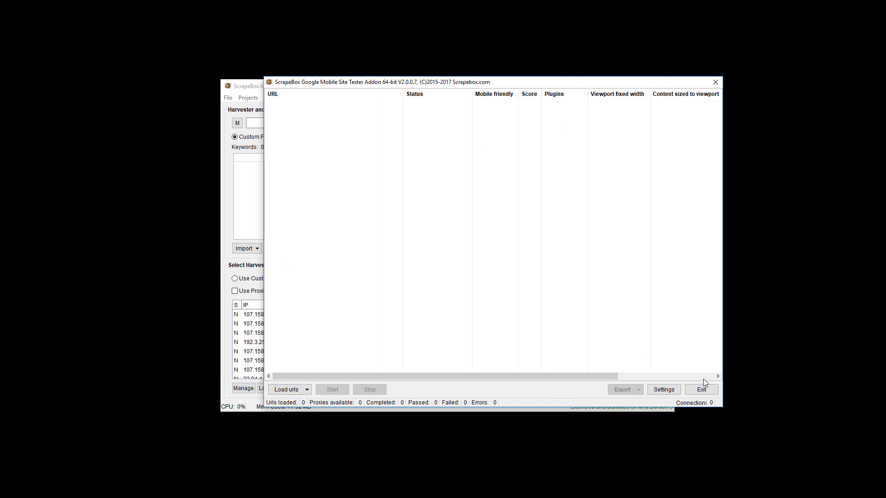
In the add-on's Settings, lower the Receive timeout from 120 to 37 seconds.
click(668, 393)
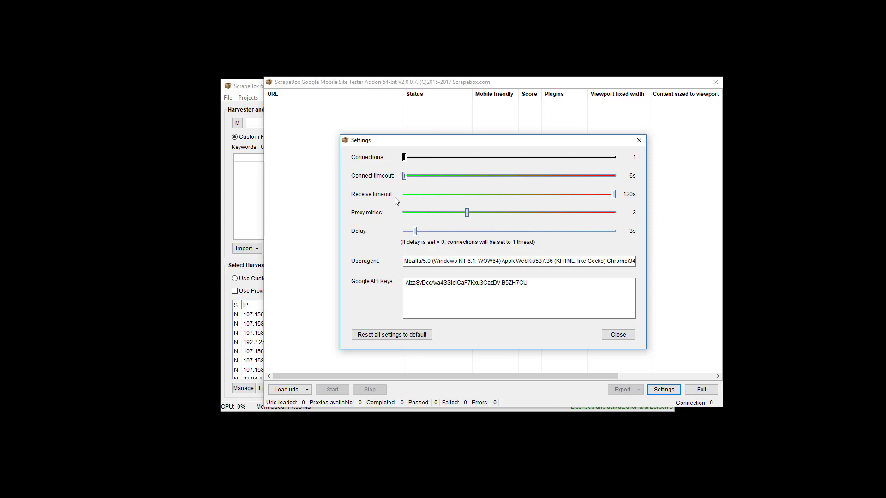
click(456, 194)
Return the request delay to 3 seconds and select the user agent string.
click(417, 231)
mouse_move(413, 234)
mouse_down()
mouse_move(429, 233)
mouse_move(403, 233)
mouse_move(415, 233)
mouse_up()
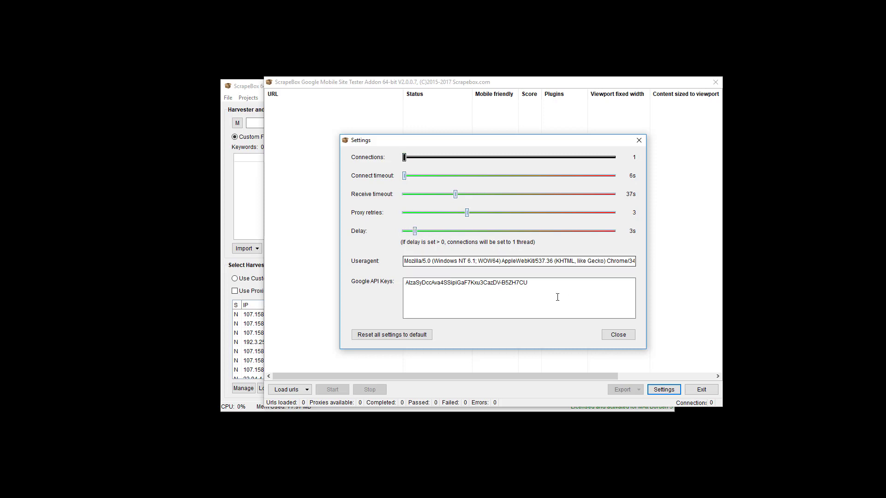
click(430, 283)
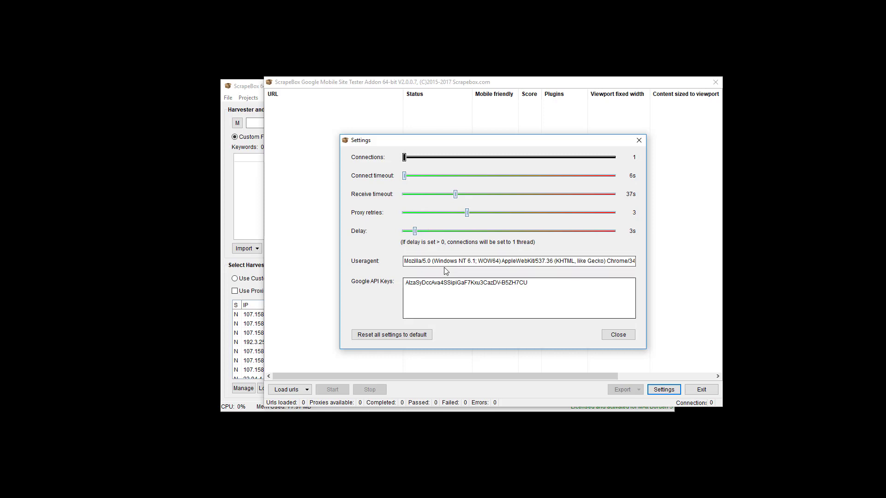
drag(616, 261, 376, 278)
click(628, 265)
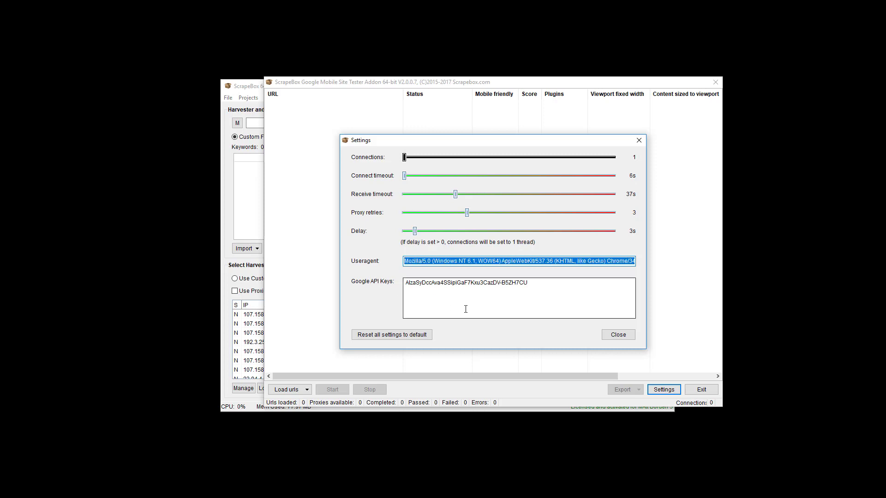
Copy the existing Google API key and paste it onto additional lines.
click(538, 284)
drag(531, 284, 353, 287)
key(ctrl+c)
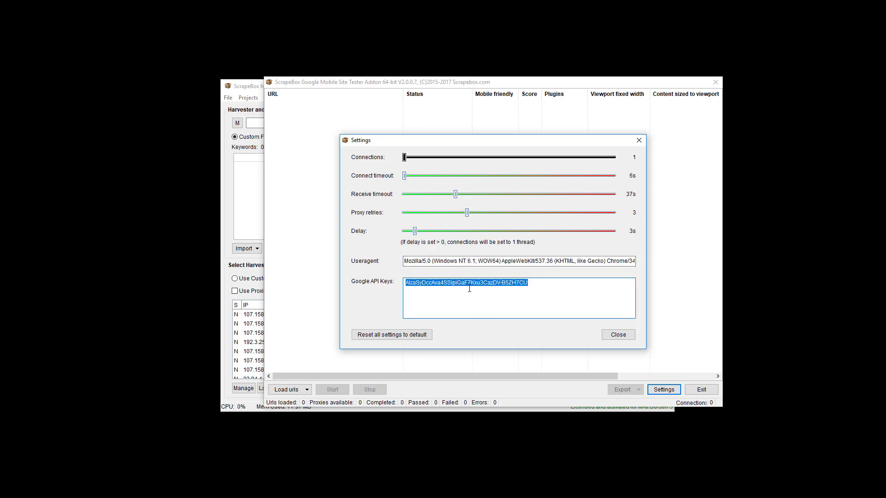
click(548, 288)
key(ctrl+v)
key(Return)
key(ctrl+v)
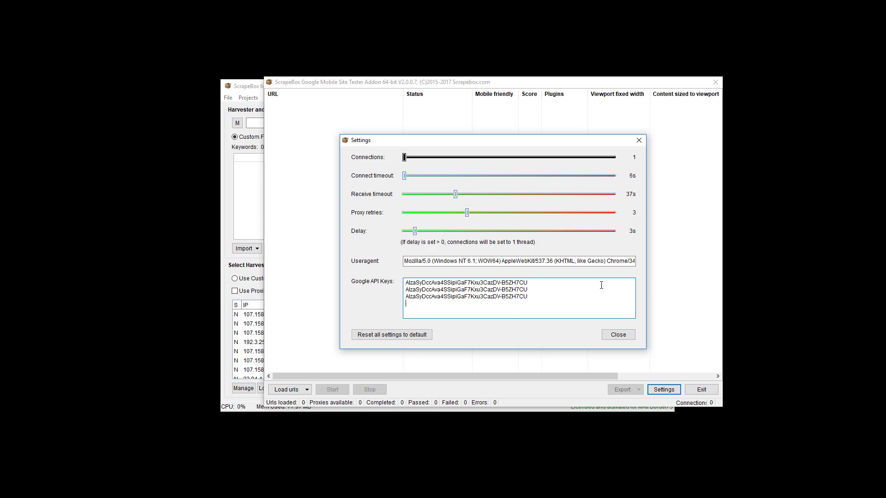
key(Return)
key(ctrl+v)
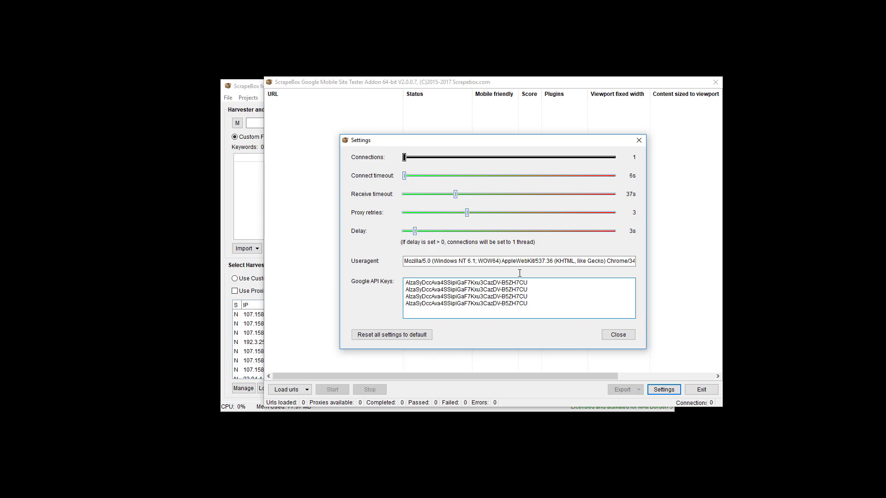
Review the listed API keys and close the Settings dialog, keeping the changes.
drag(543, 281, 409, 281)
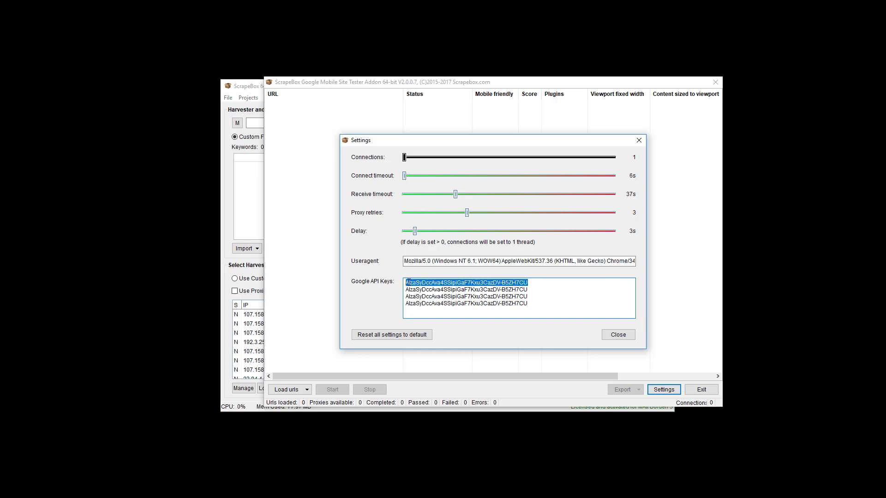
click(471, 289)
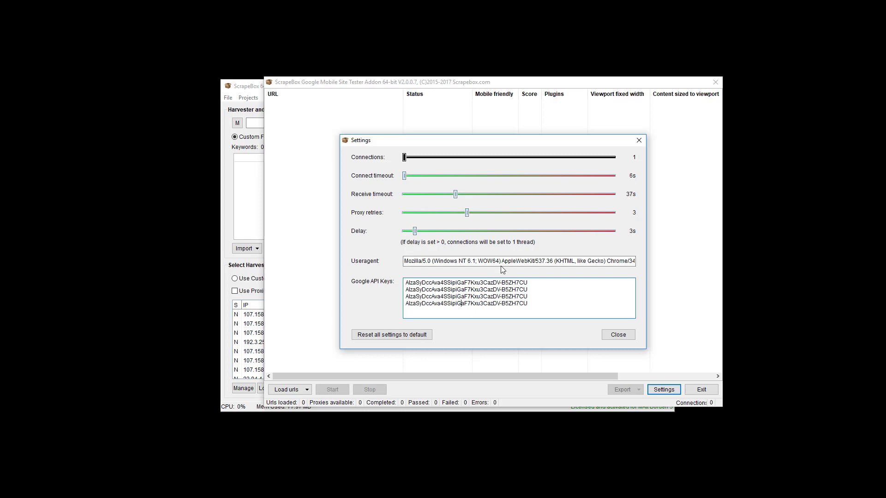
drag(509, 282, 458, 271)
click(618, 335)
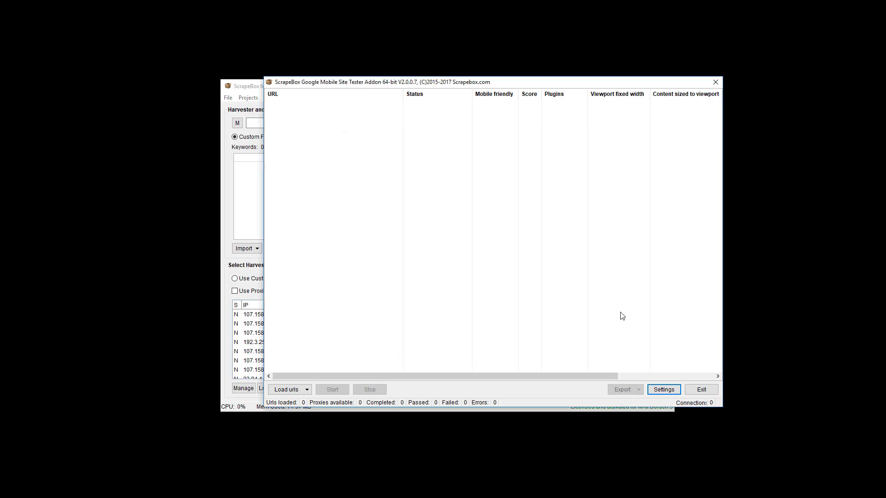
Exit the Mobile Site Tester add-on and tick Use Proxies for the 50 loaded proxies.
click(702, 391)
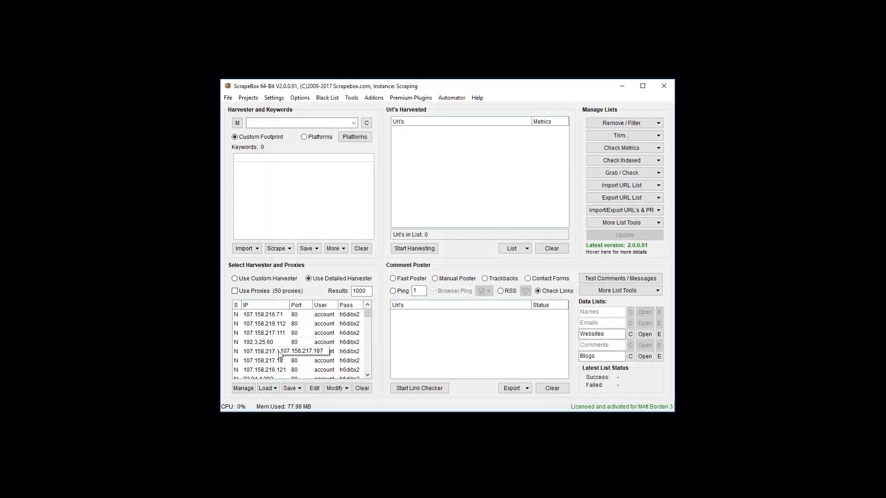
click(245, 292)
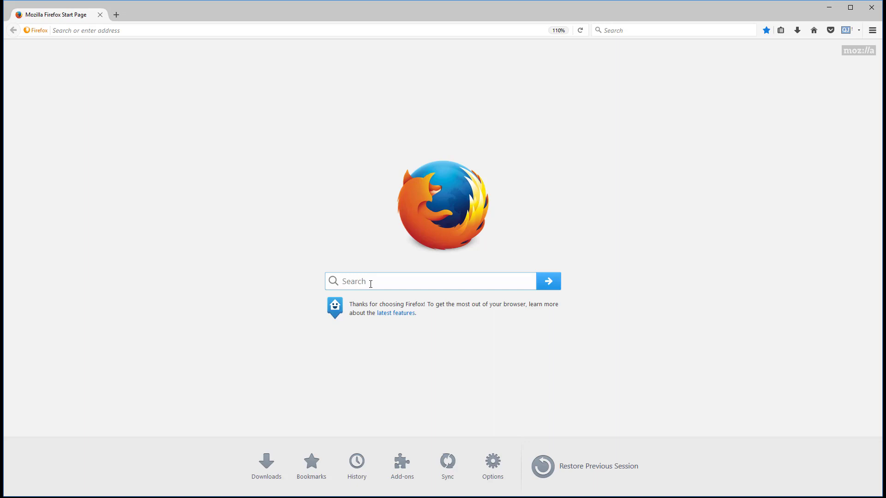
Search Firefox for 'register google api' and open the Google developers result.
key(alt+Left)
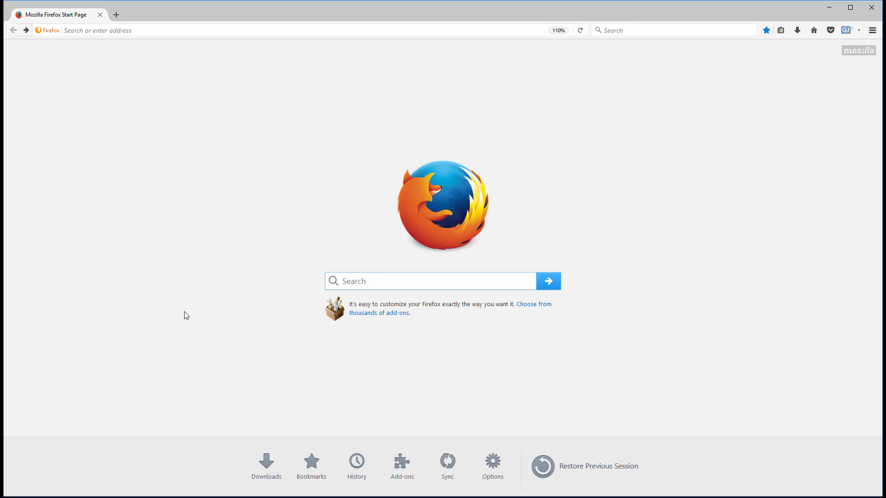
text(register google a)
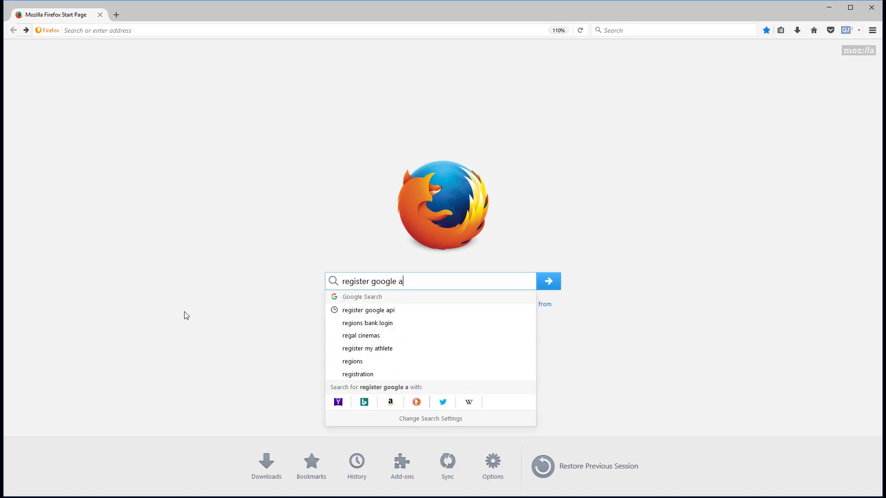
text(pi)
key(Return)
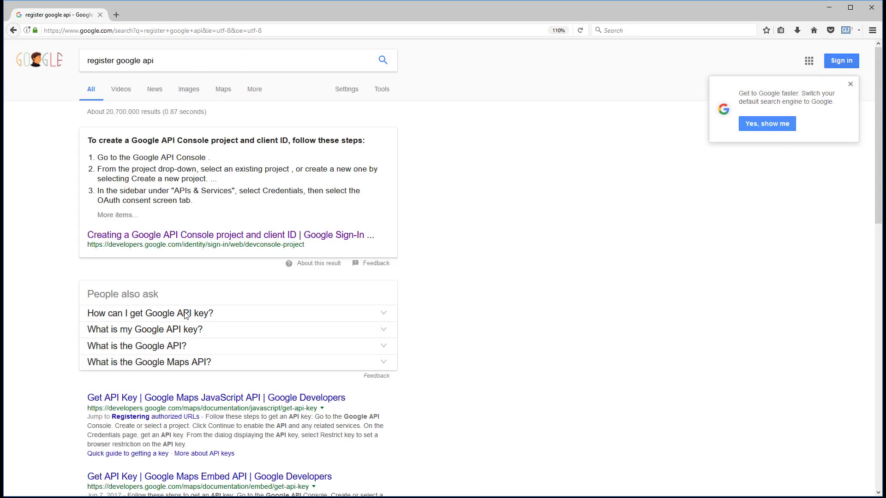
click(202, 236)
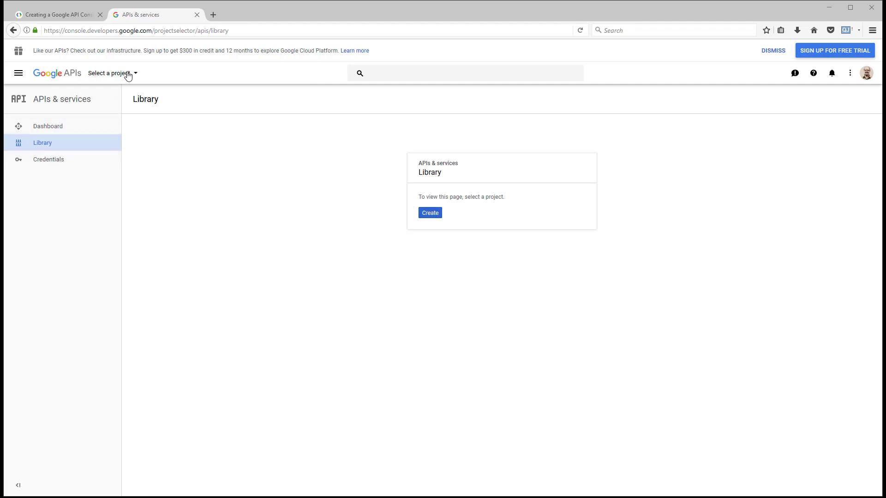
Create project 'Test project 1', declining email updates and accepting the Terms of Service.
click(431, 214)
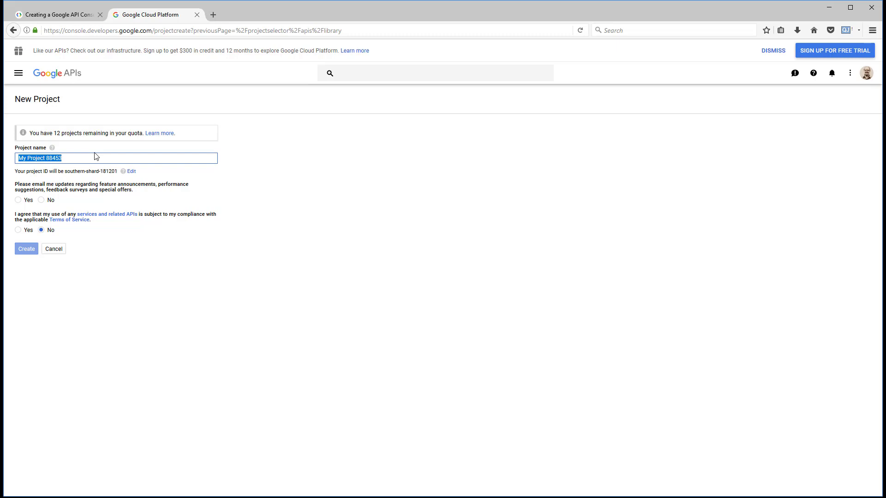
text(Tes)
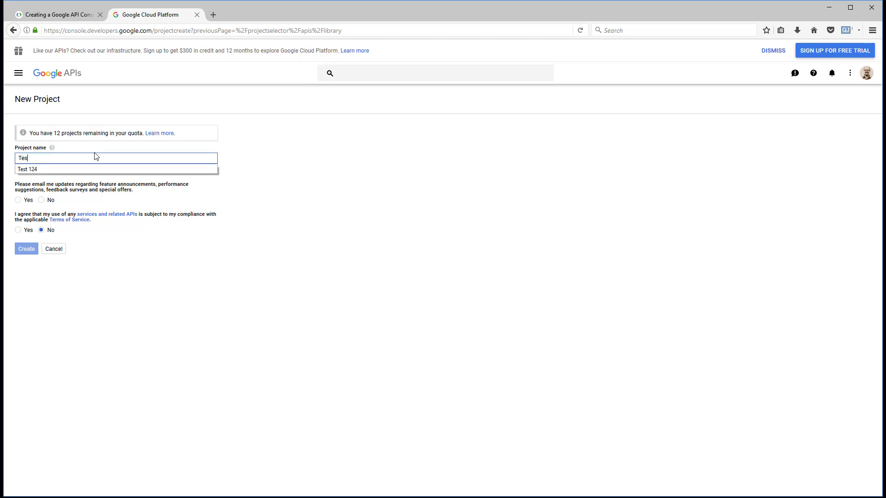
text(t project 1)
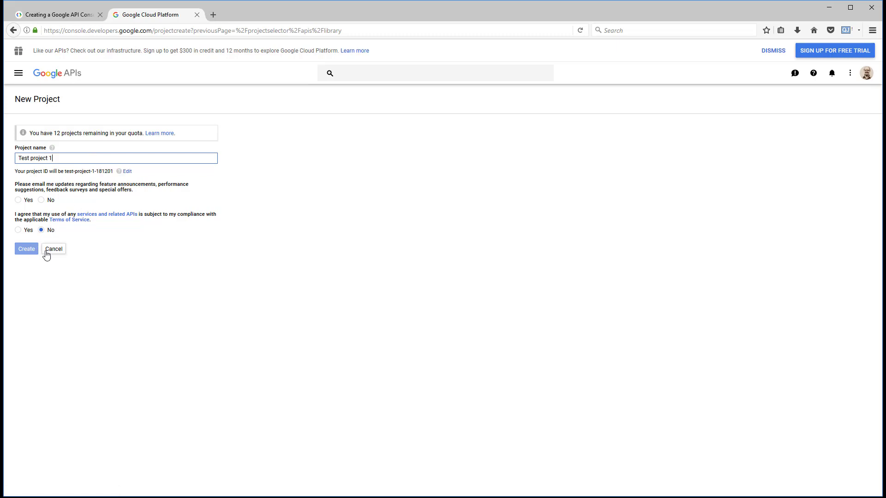
click(41, 200)
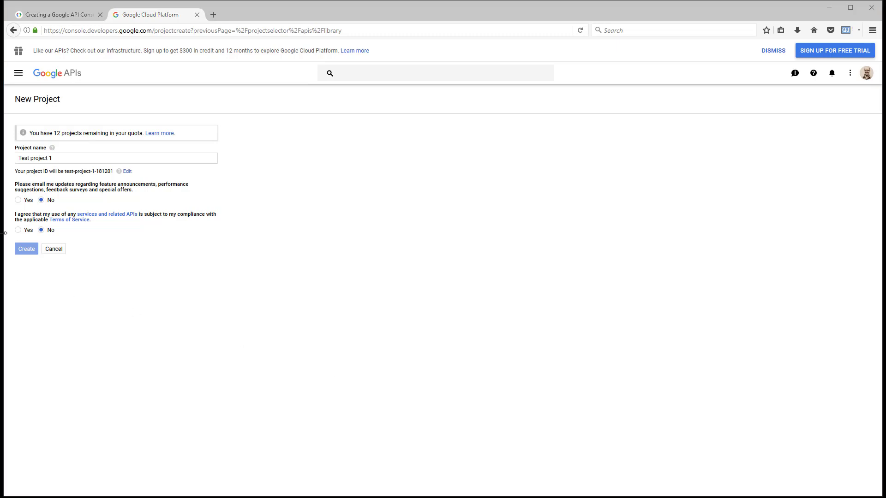
click(18, 230)
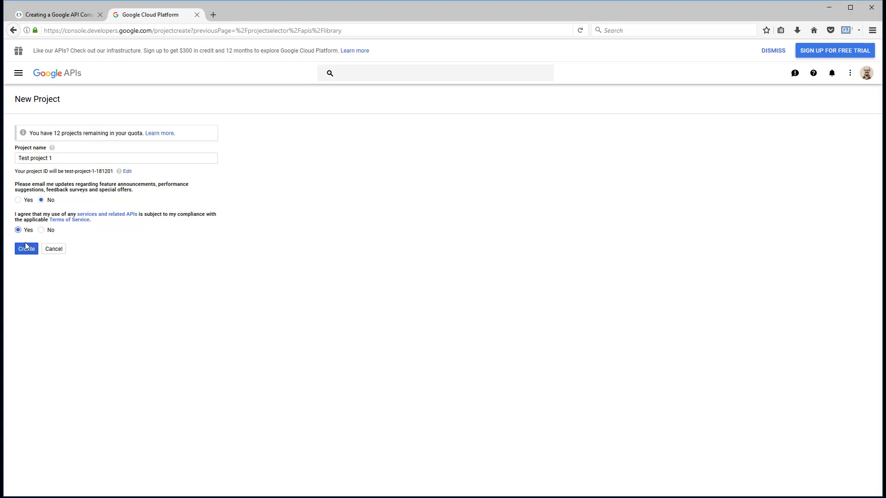
click(27, 250)
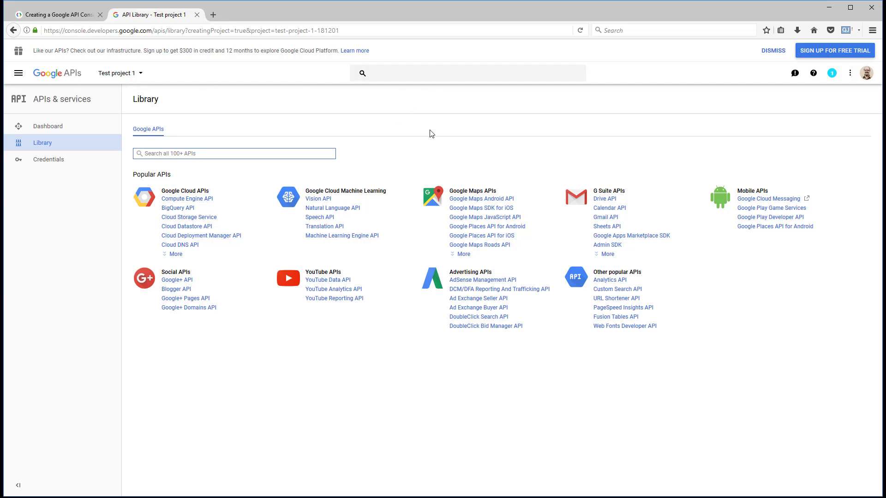
click(140, 73)
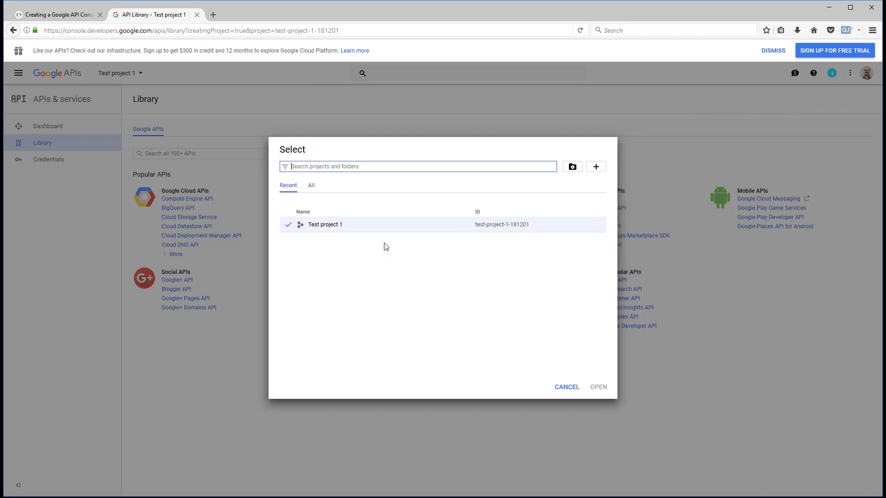
click(570, 389)
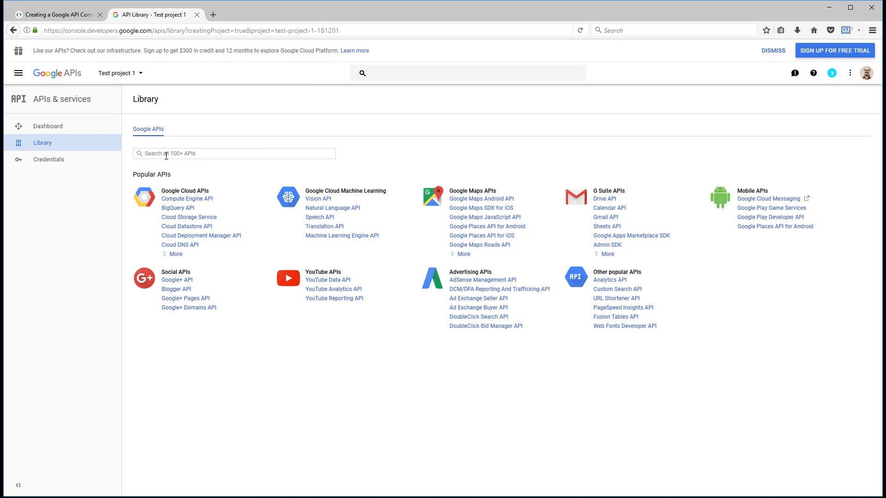
Search the API Library for 'pagespe' and open the PageSpeed Insights API.
click(63, 131)
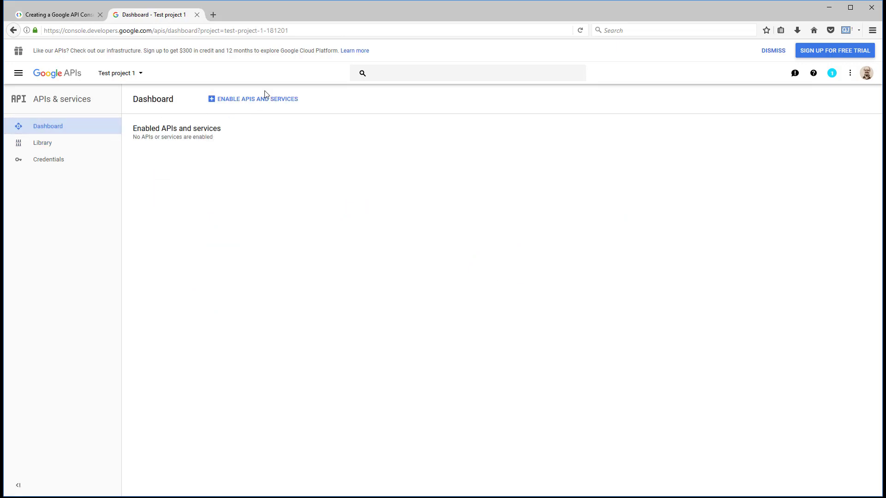
click(57, 142)
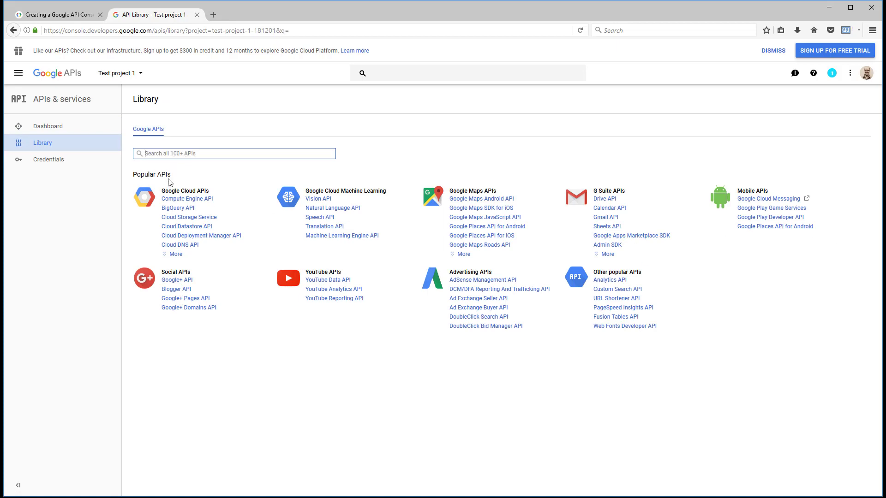
text(pagespeed)
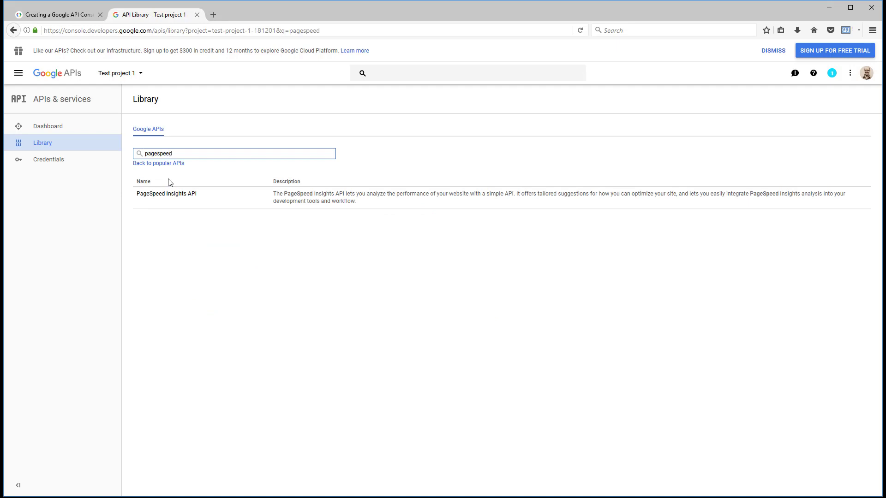
click(173, 195)
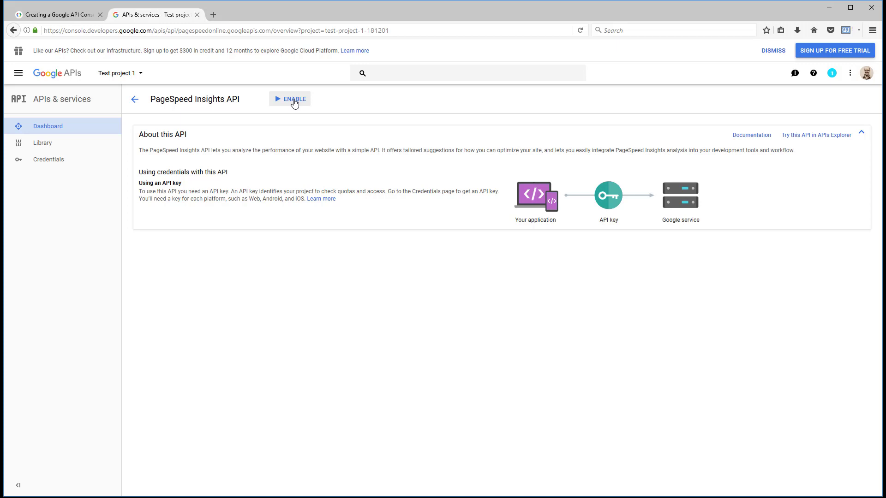
Enable the PageSpeed Insights API and go to the project's Credentials.
click(295, 100)
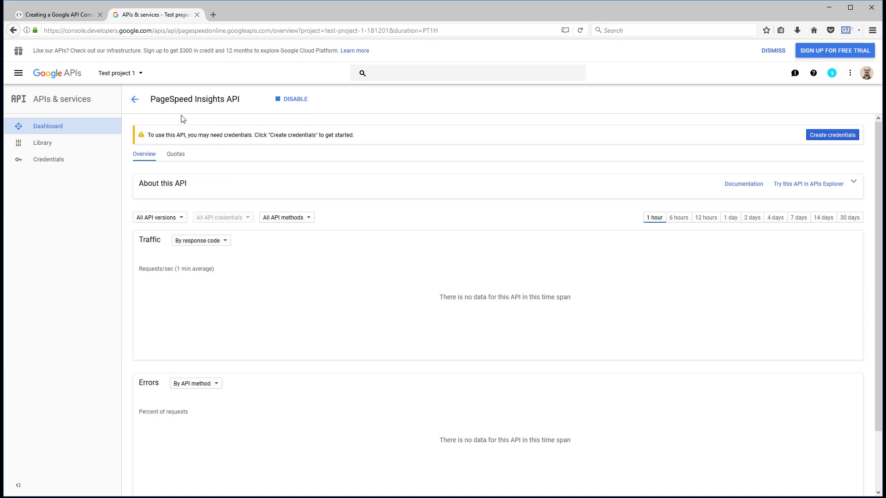
click(55, 142)
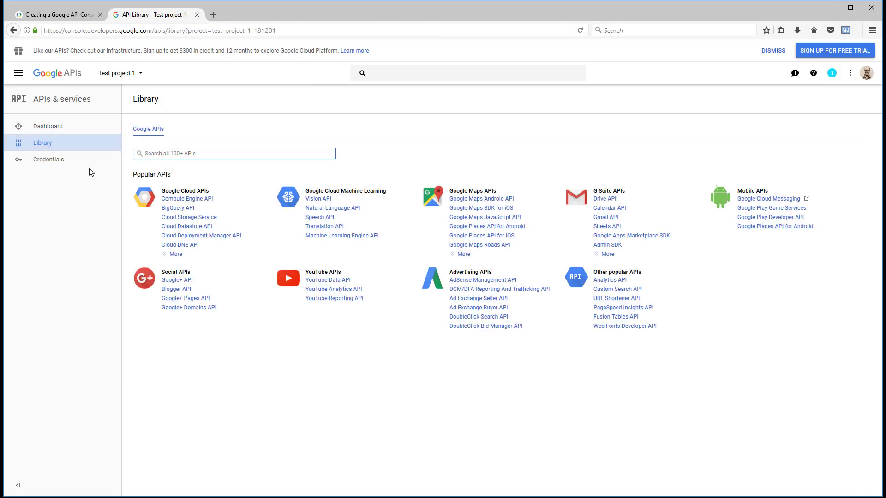
click(44, 160)
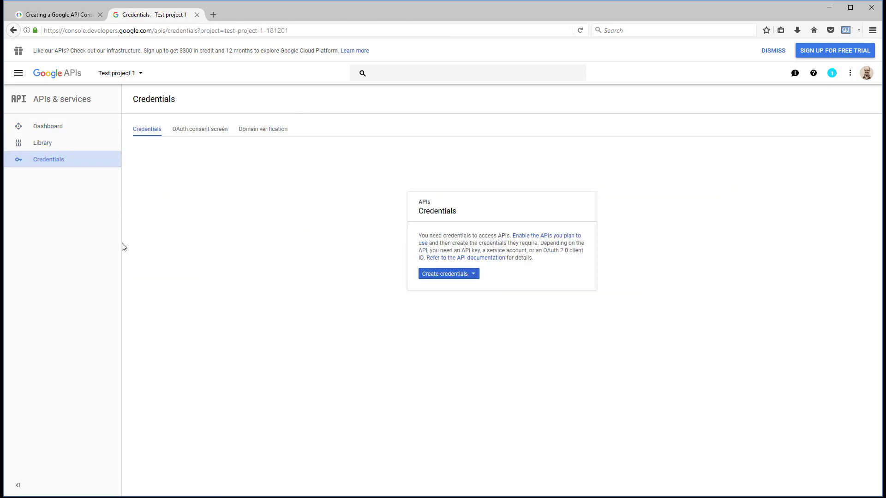
Create a new API key, copy it, and switch back to ScrapeBox.
click(464, 275)
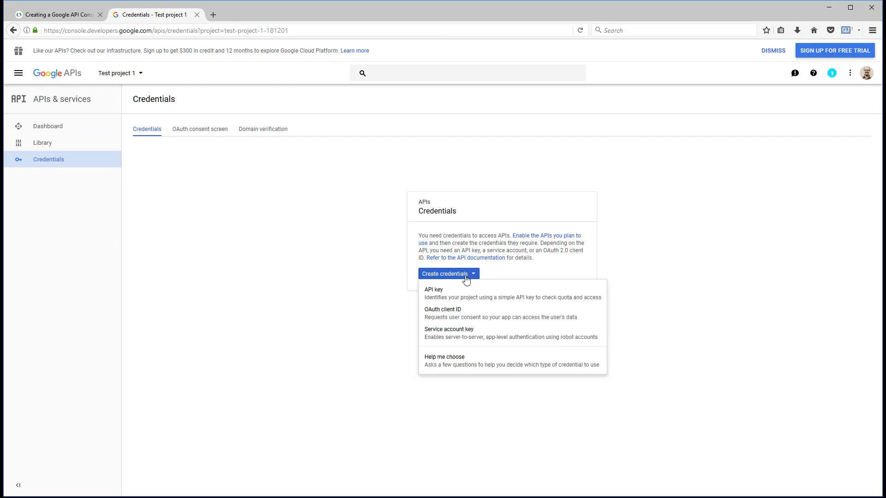
click(430, 302)
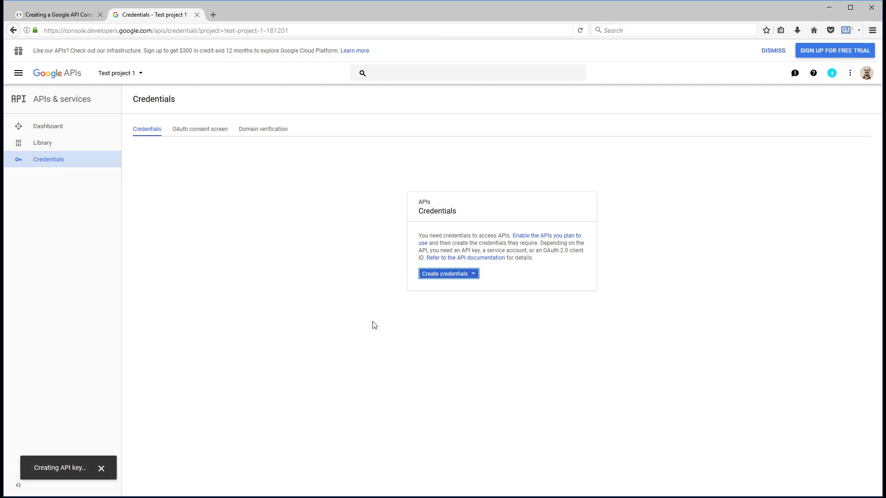
click(375, 265)
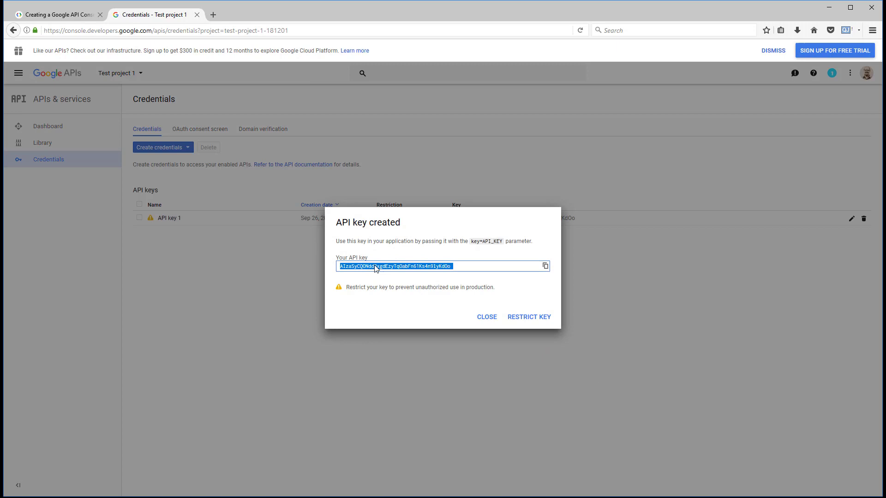
right_click(396, 277)
click(404, 274)
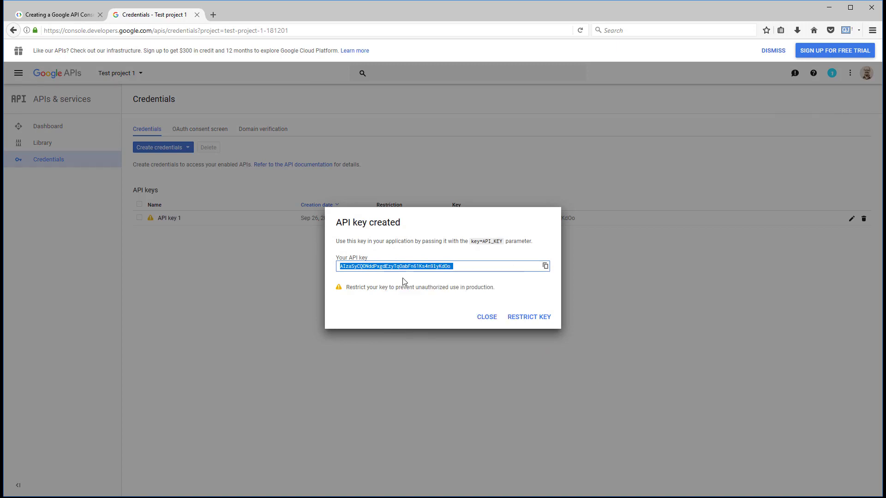
click(488, 318)
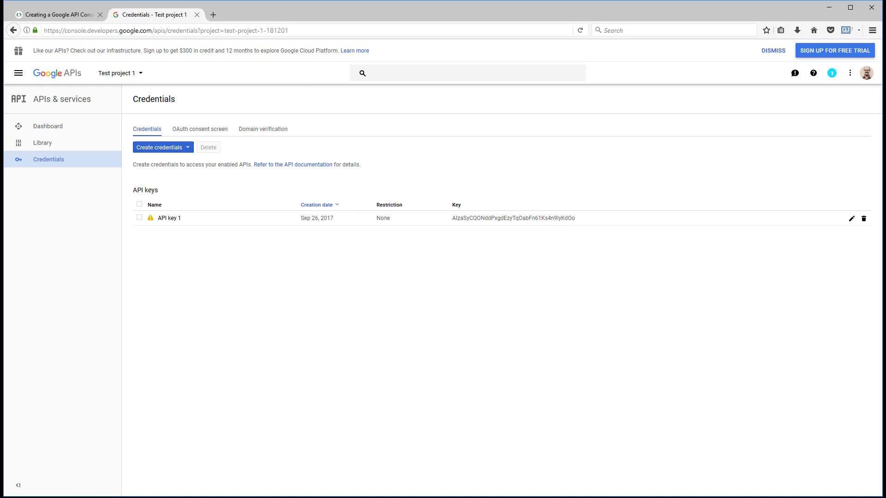
key(alt+Tab)
Paste the new API key into the Google Mobile Site Tester settings and confirm it saved.
click(373, 98)
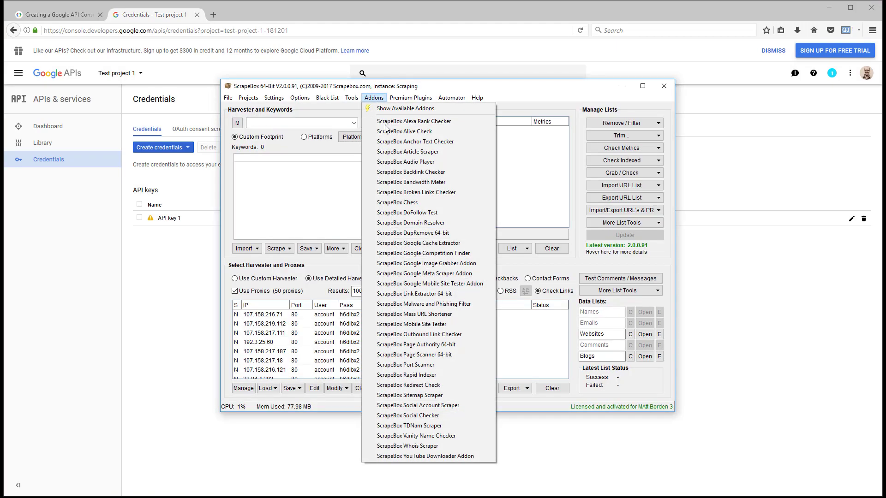
click(430, 283)
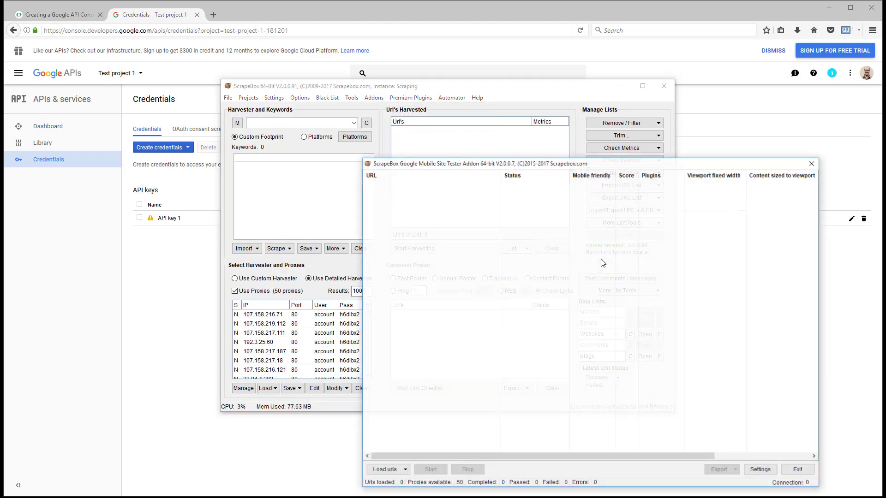
click(654, 384)
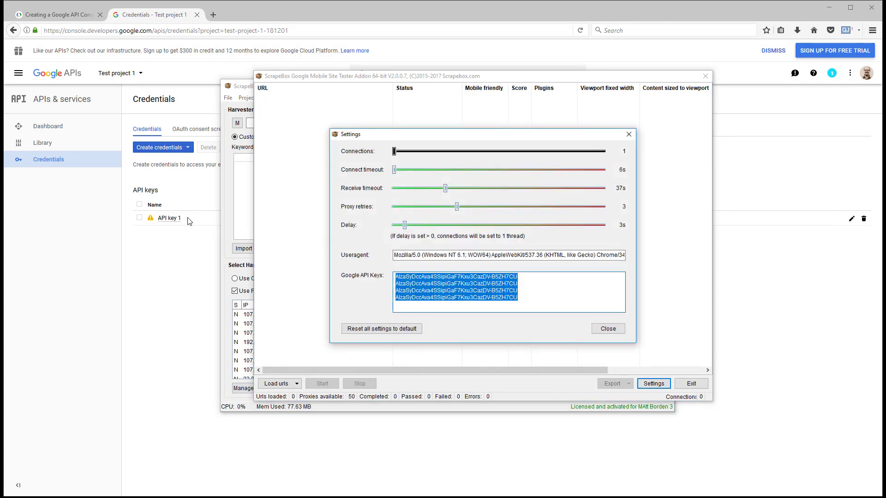
key(ctrl+v)
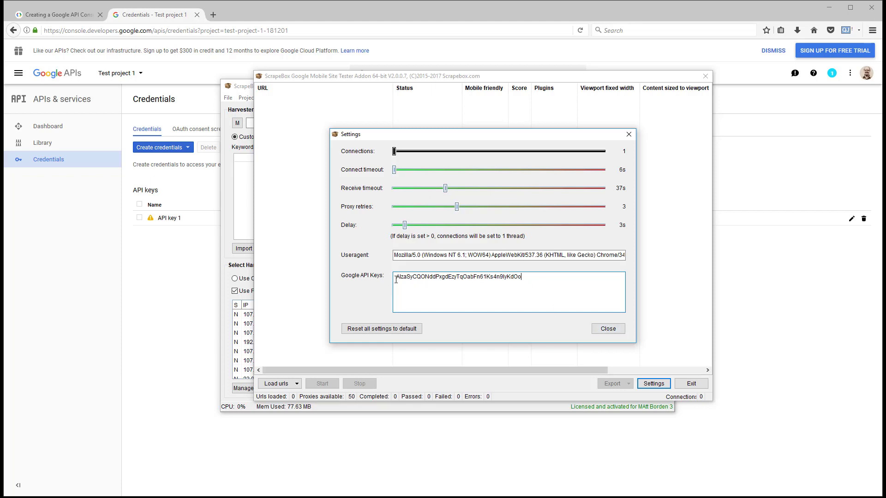
key(Home)
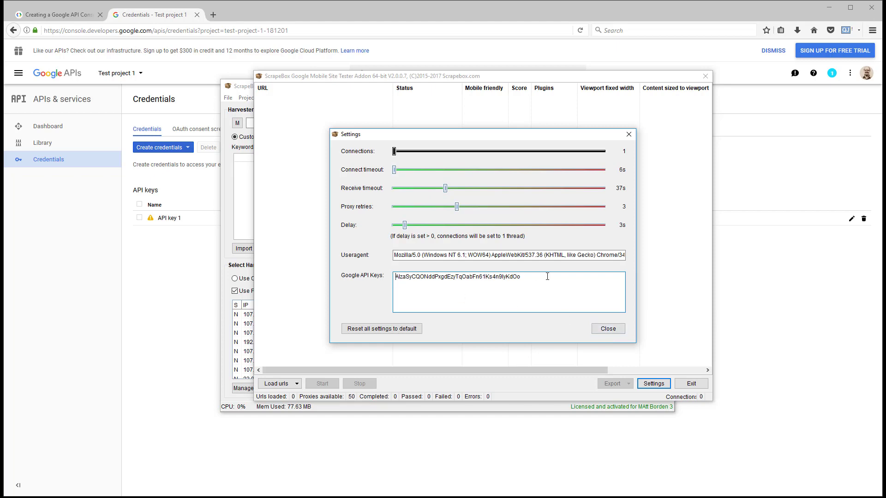
click(616, 325)
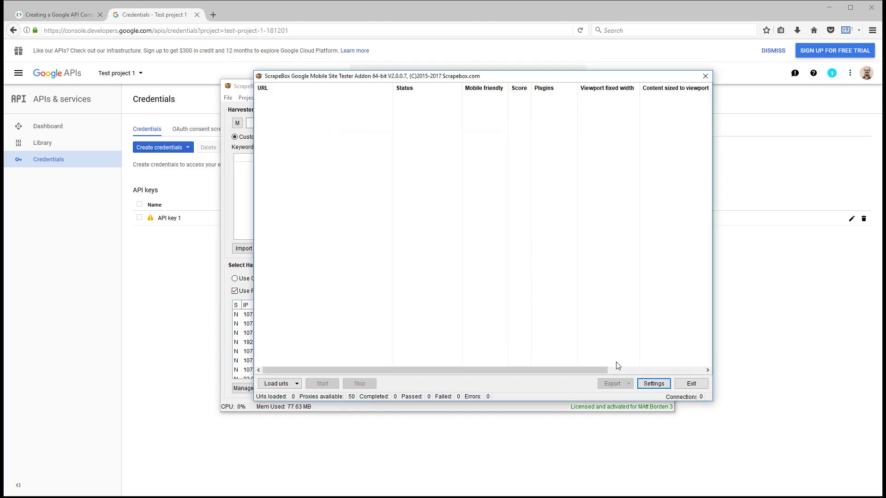
click(650, 385)
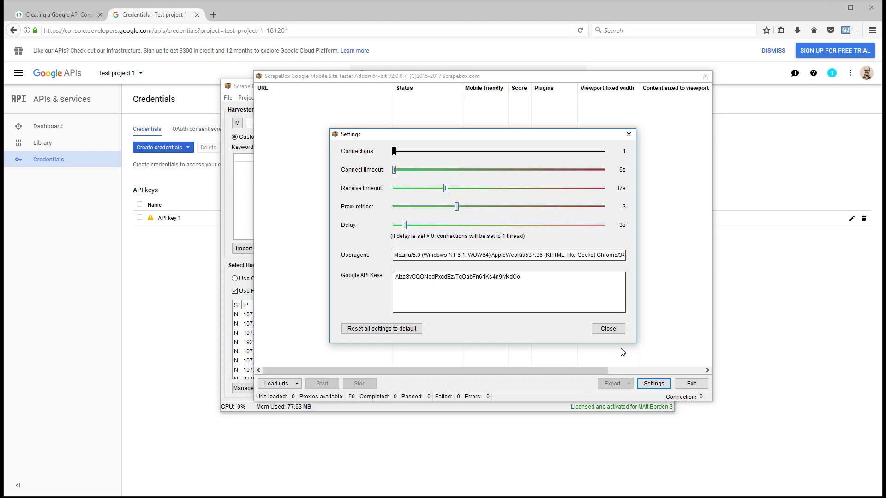
click(608, 329)
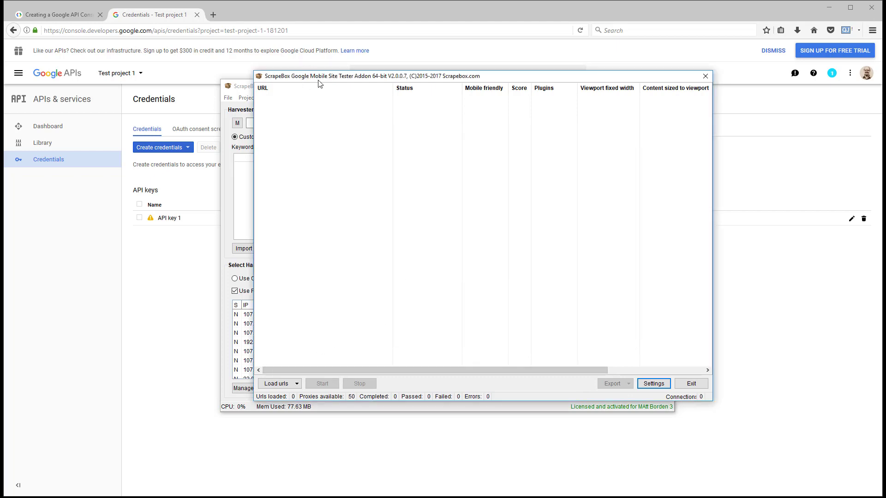
Harvest URLs for the keyword from Bing only, stopping at 88 results.
drag(304, 77, 385, 88)
click(287, 172)
text(nail)
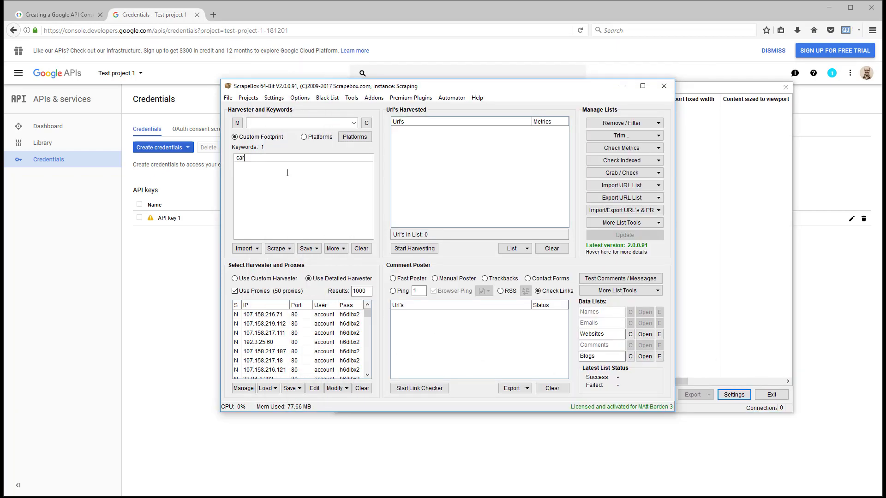
click(427, 250)
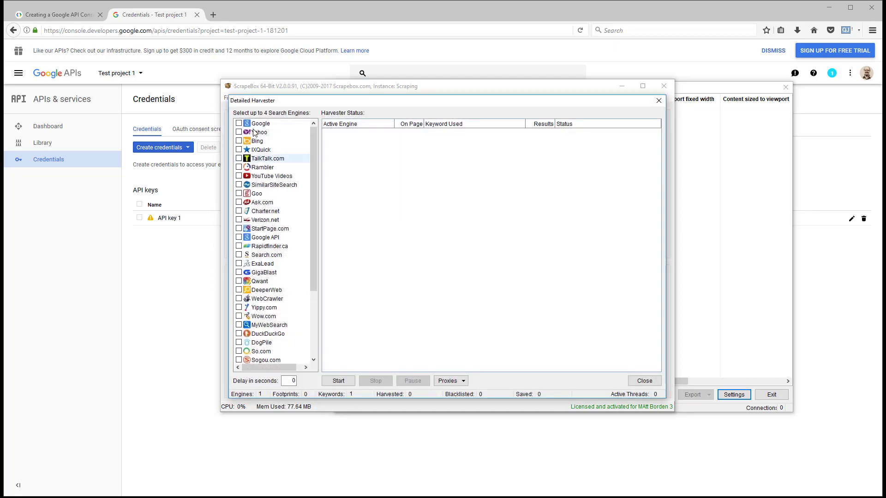
click(238, 141)
scroll(314, 260, down, 1)
scroll(315, 263, down, 4)
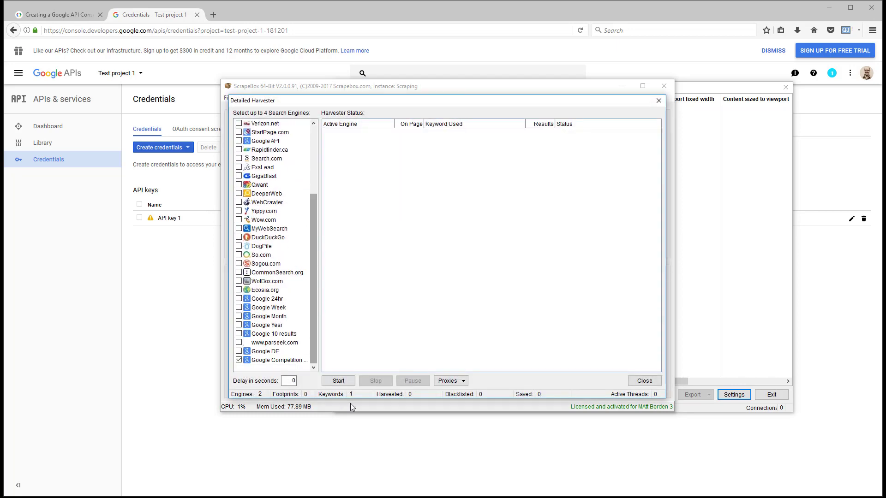
click(238, 360)
click(341, 382)
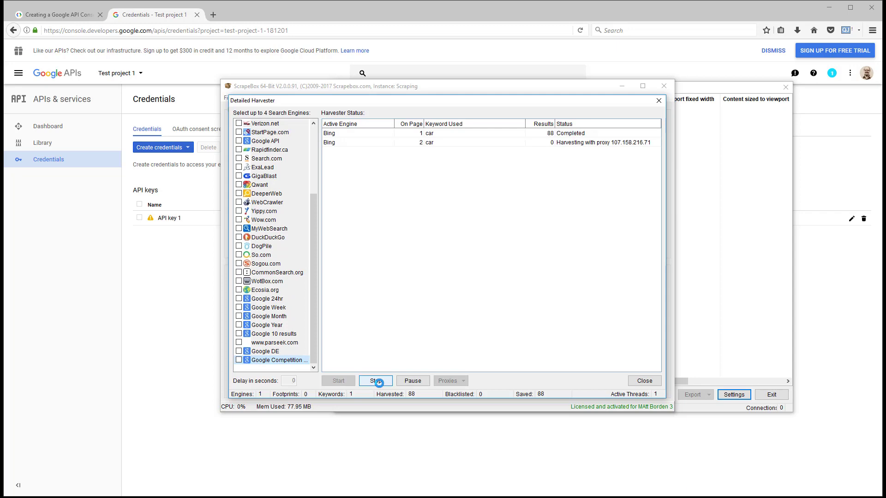
click(377, 381)
Dismiss the harvest summary and reopen the Google Mobile Site Tester add-on.
click(642, 375)
click(630, 223)
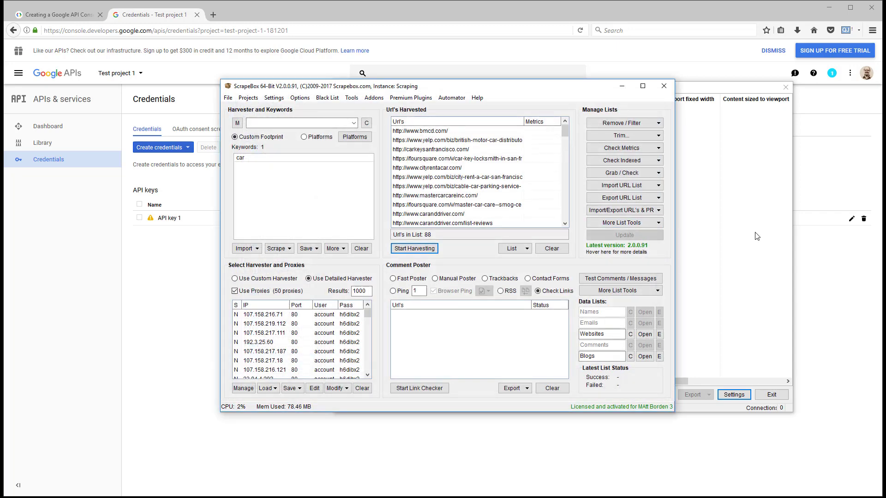
click(630, 307)
click(362, 395)
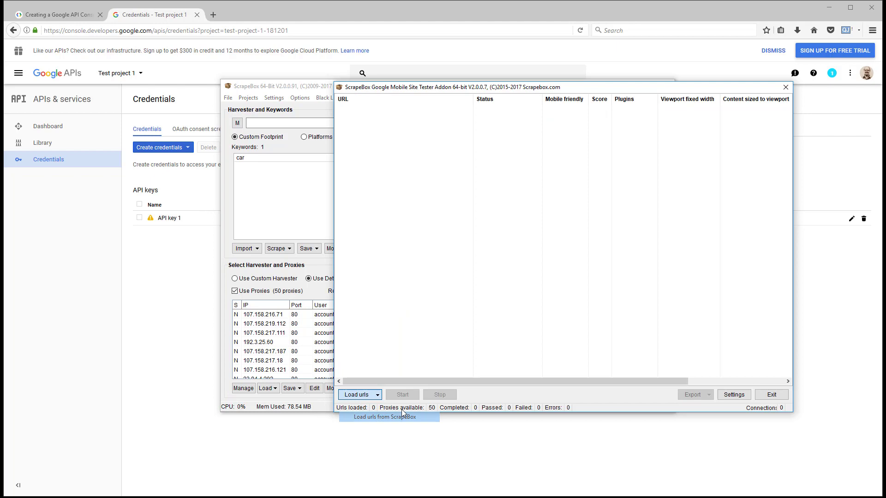
Import the 88 harvested URLs from ScrapeBox, start the mobile test, and scroll the result columns.
click(385, 417)
click(402, 394)
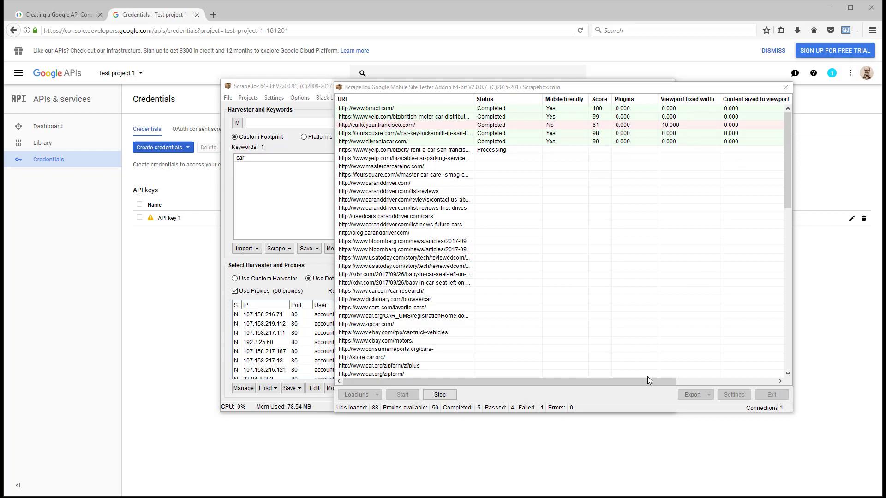
drag(647, 381, 770, 385)
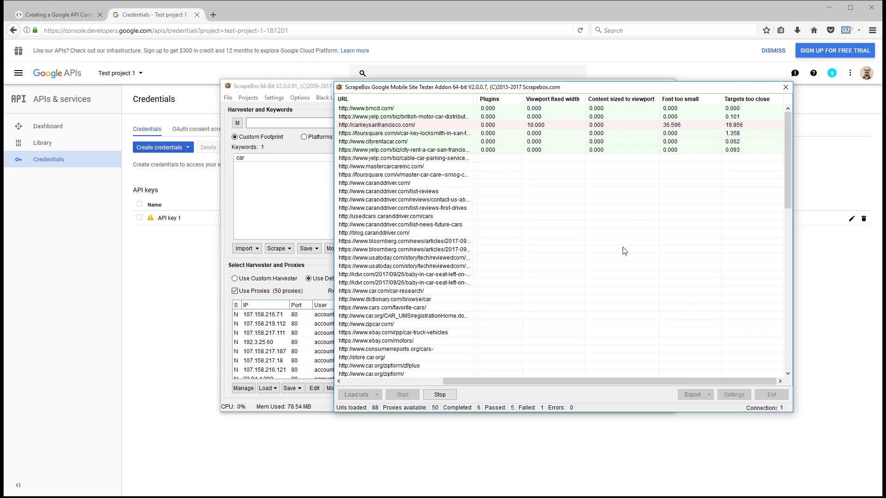
drag(731, 381, 623, 383)
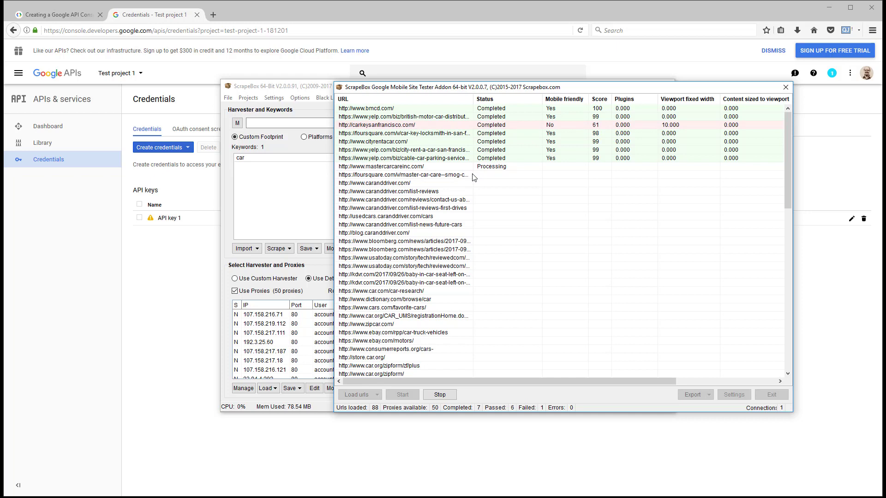
Create a new Google Cloud project named fsdfdsfsdf.
click(138, 72)
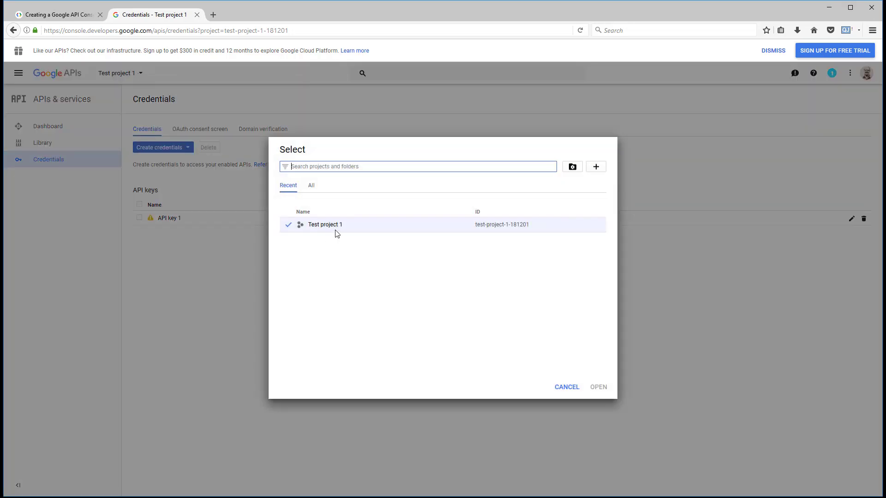
click(596, 167)
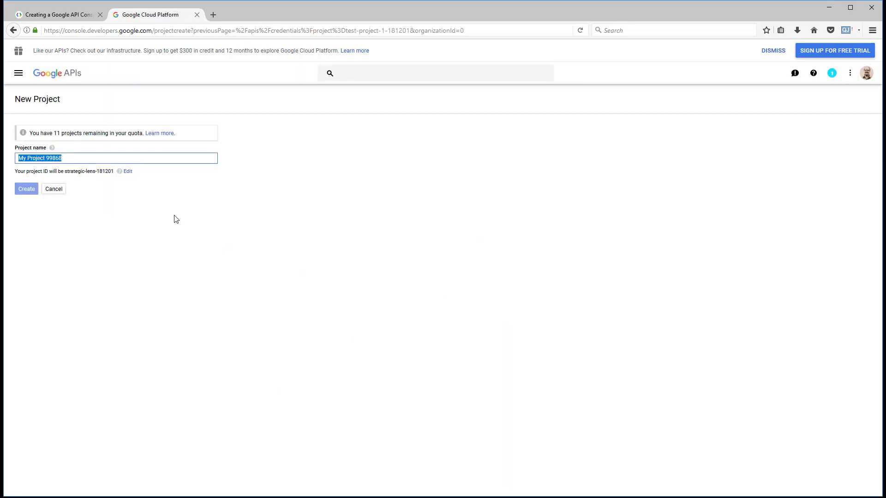
text(fsdfdsfsdf)
click(30, 192)
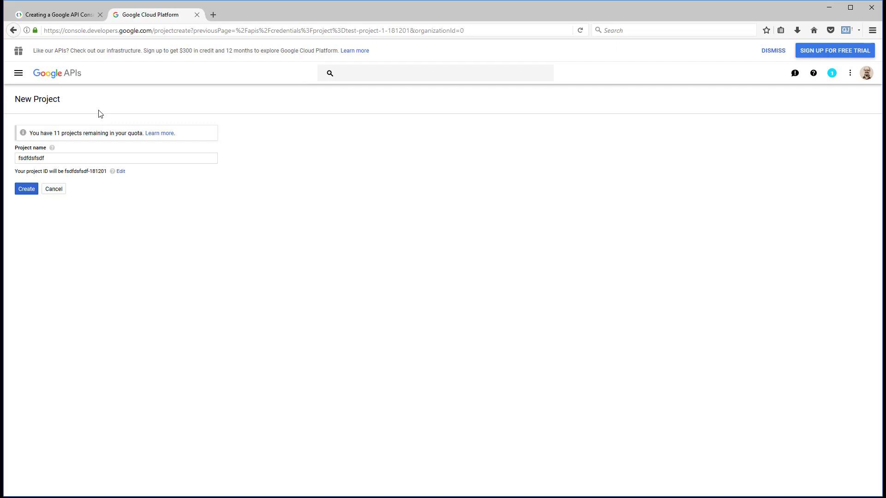
click(25, 189)
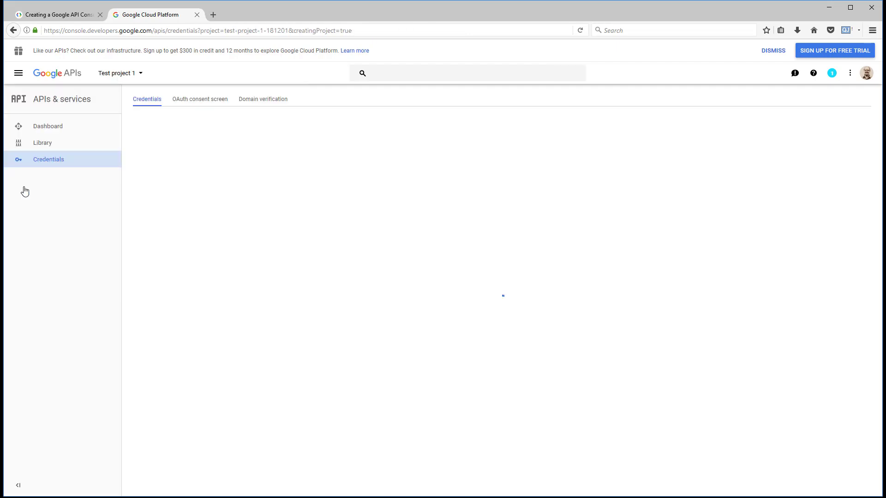
Open the fsdfdsfsdf project and generate and copy a new API key.
click(127, 73)
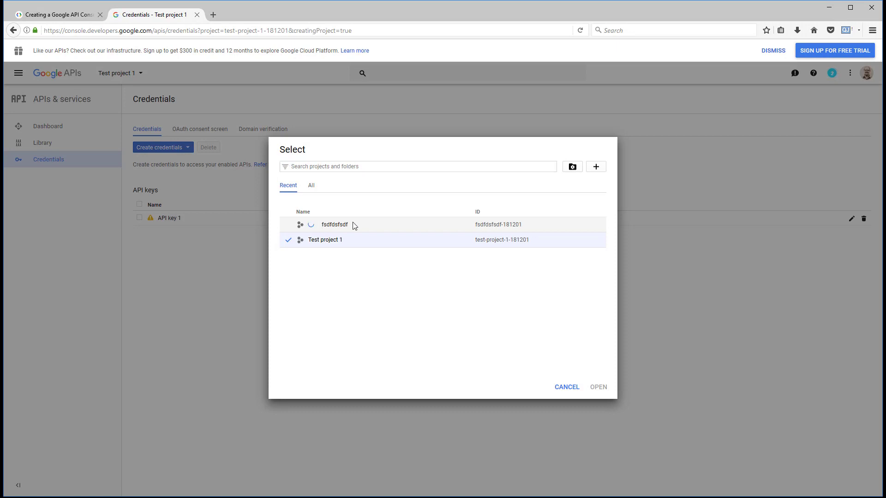
click(347, 230)
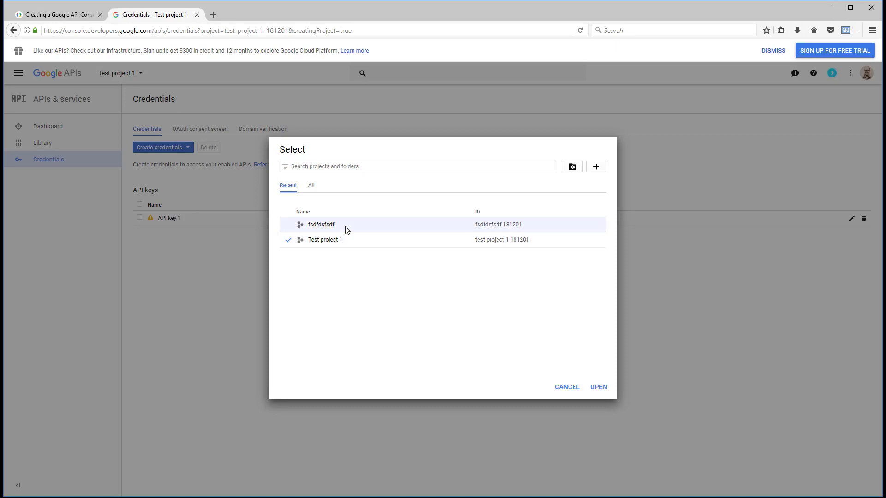
click(597, 387)
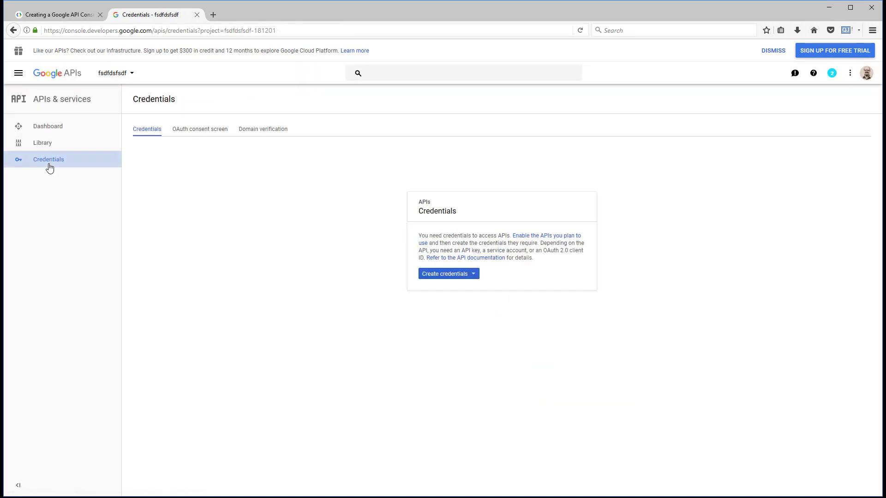
click(424, 276)
click(451, 290)
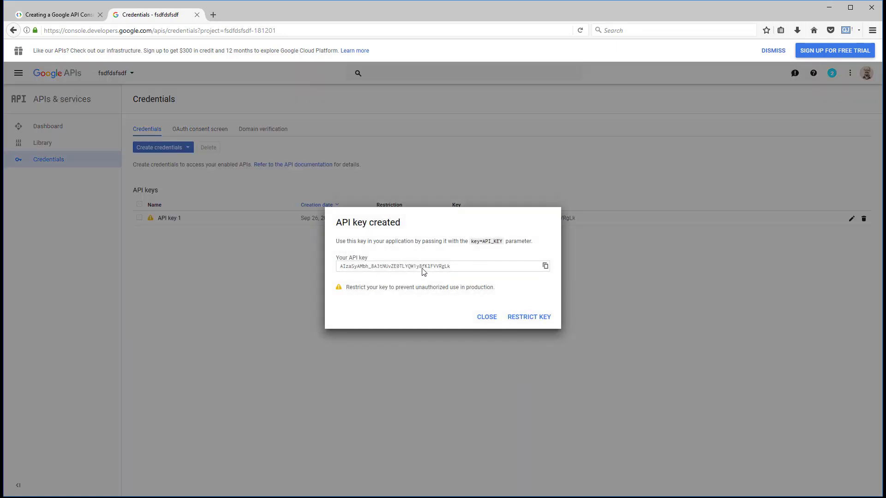
click(424, 271)
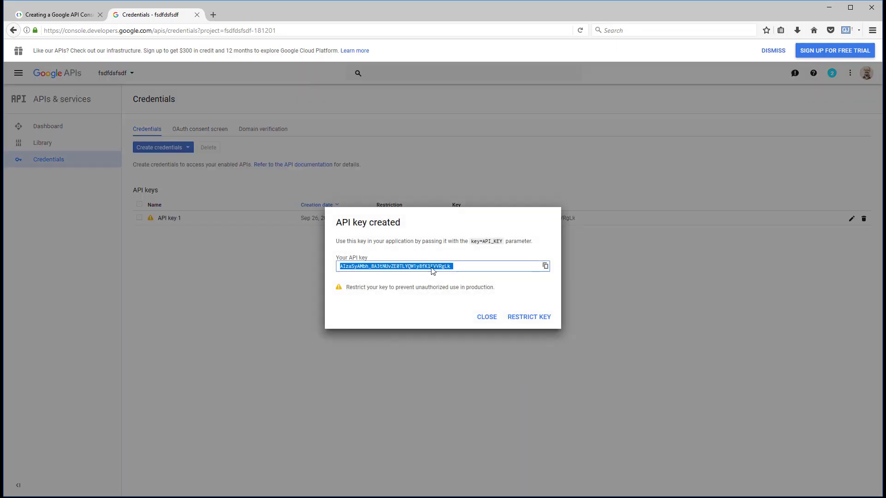
click(487, 317)
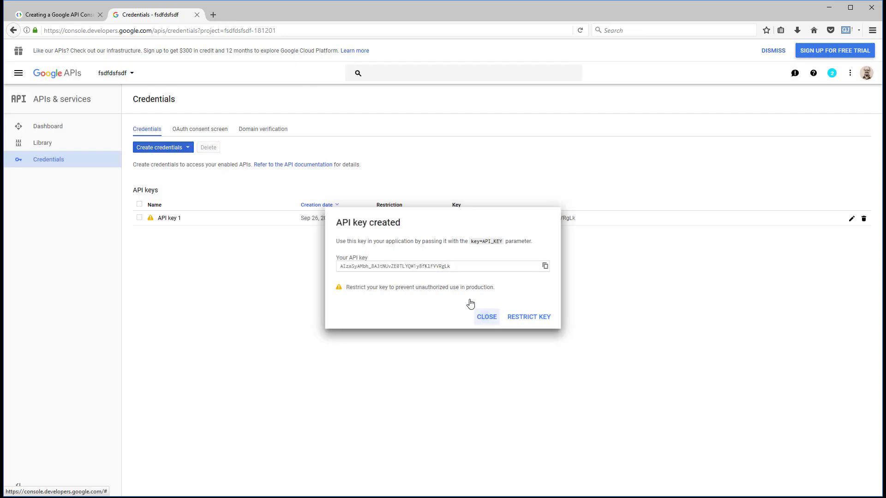
Close the project chooser and return to the running mobile test in ScrapeBox.
click(122, 75)
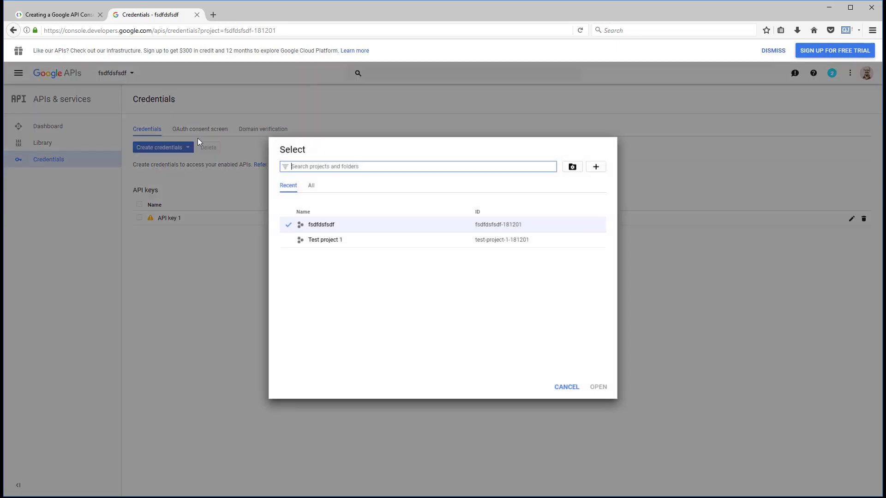
click(568, 388)
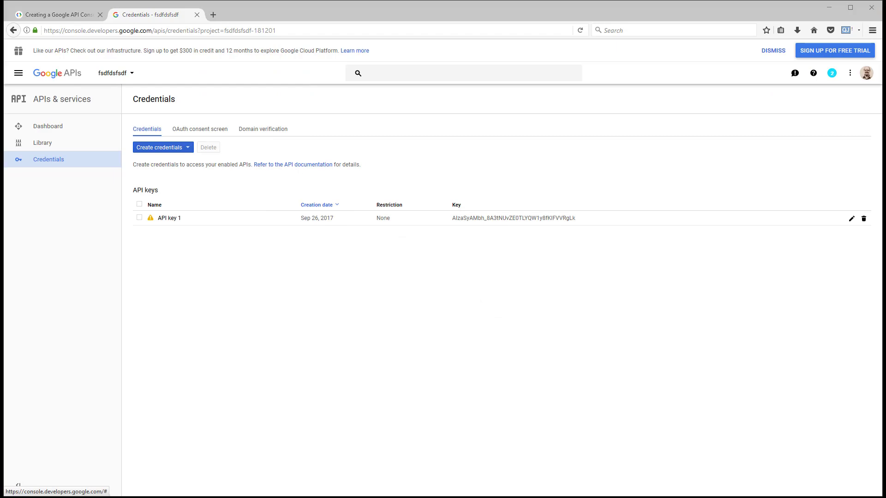
key(alt+Tab)
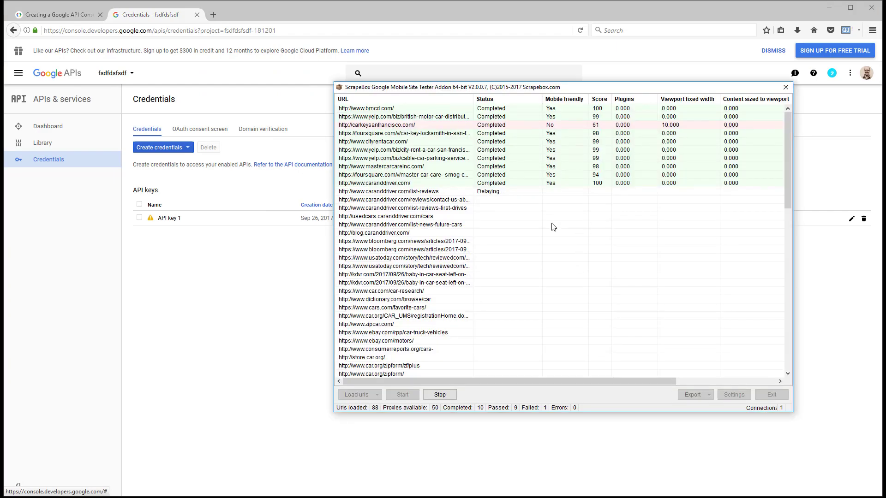